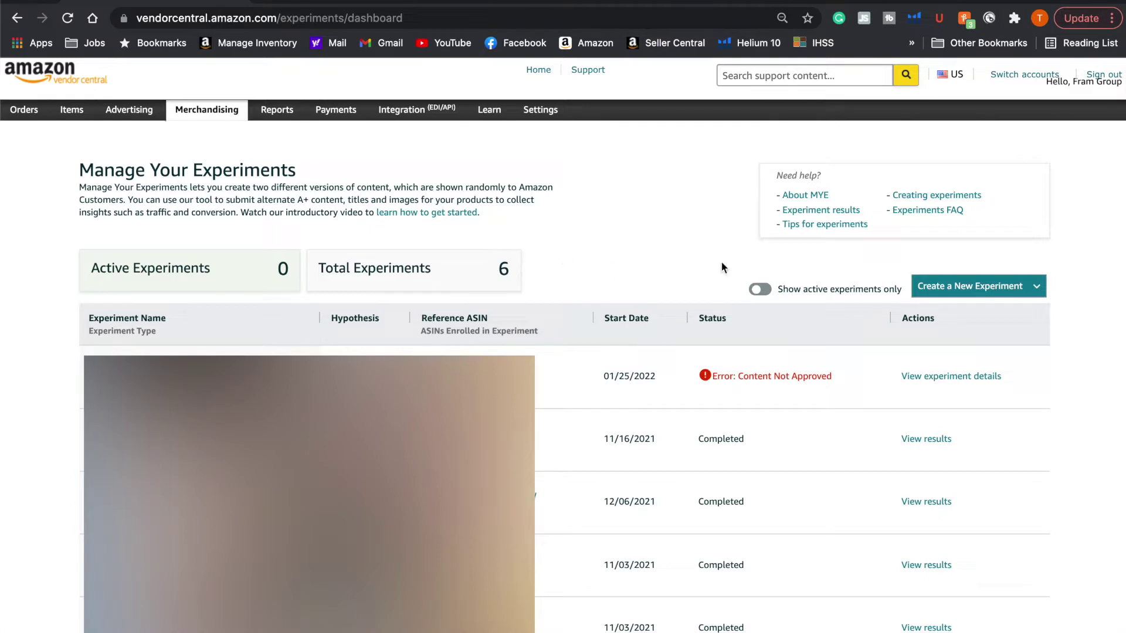
left_click(951, 292)
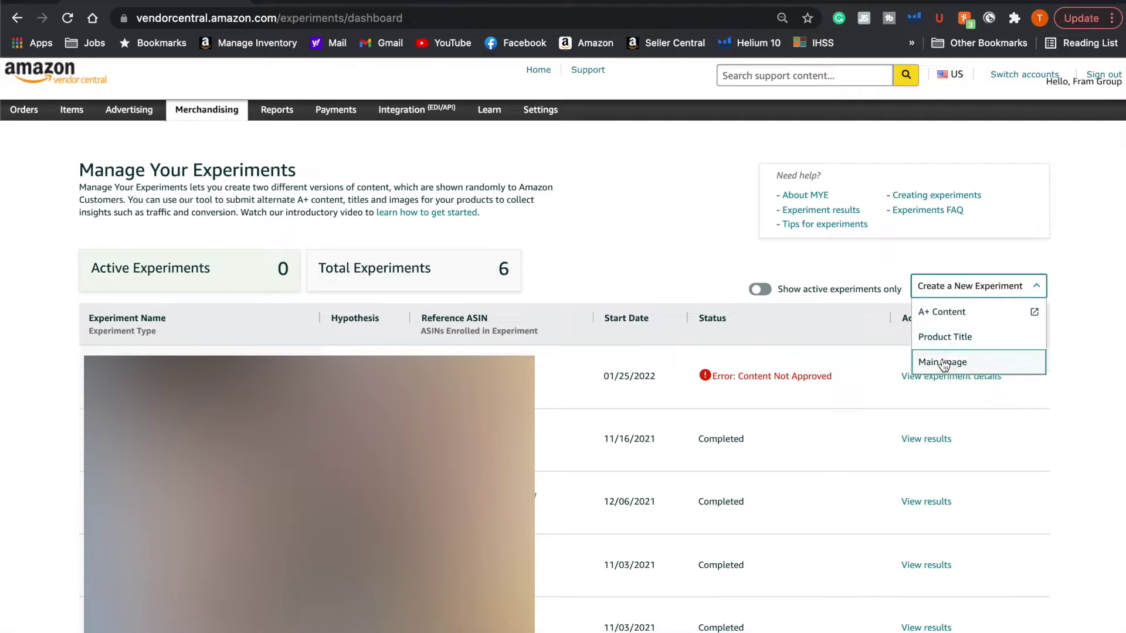
left_click(957, 339)
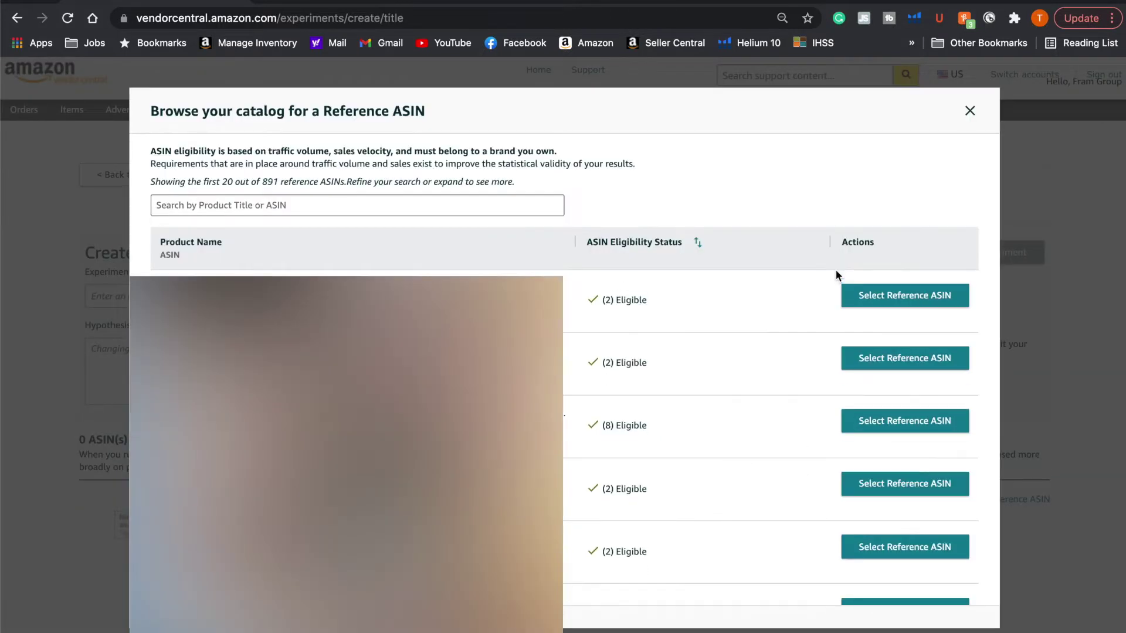
left_click(970, 112)
Step: Create a new product title experiment and choose the second eligible product in the catalog as the reference ASIN
left_click(951, 288)
left_click(950, 342)
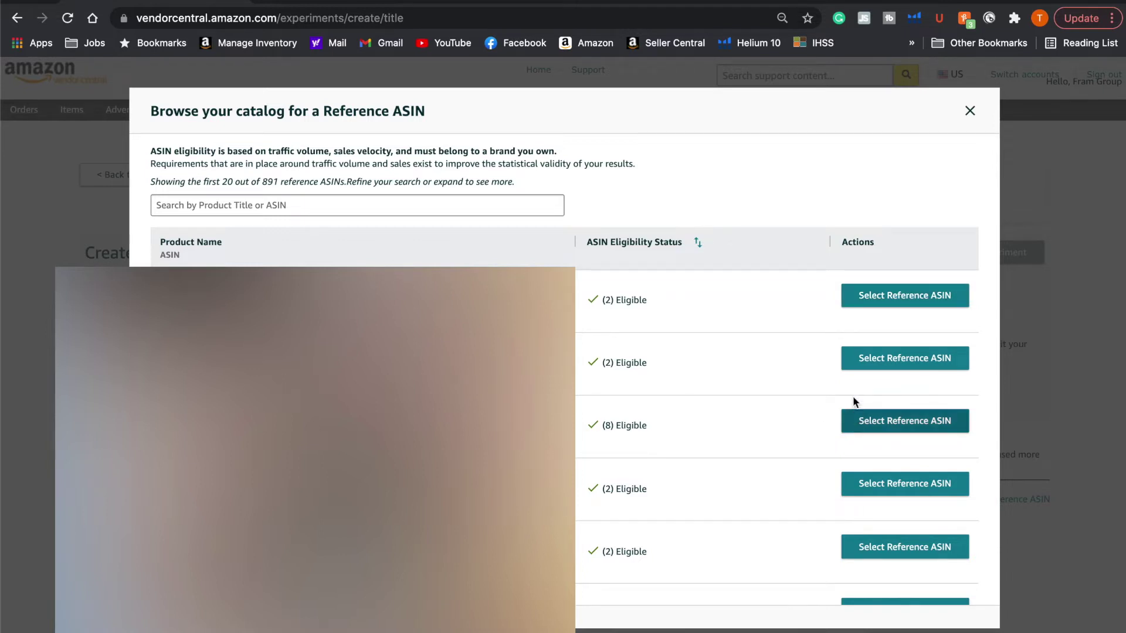
left_click(867, 363)
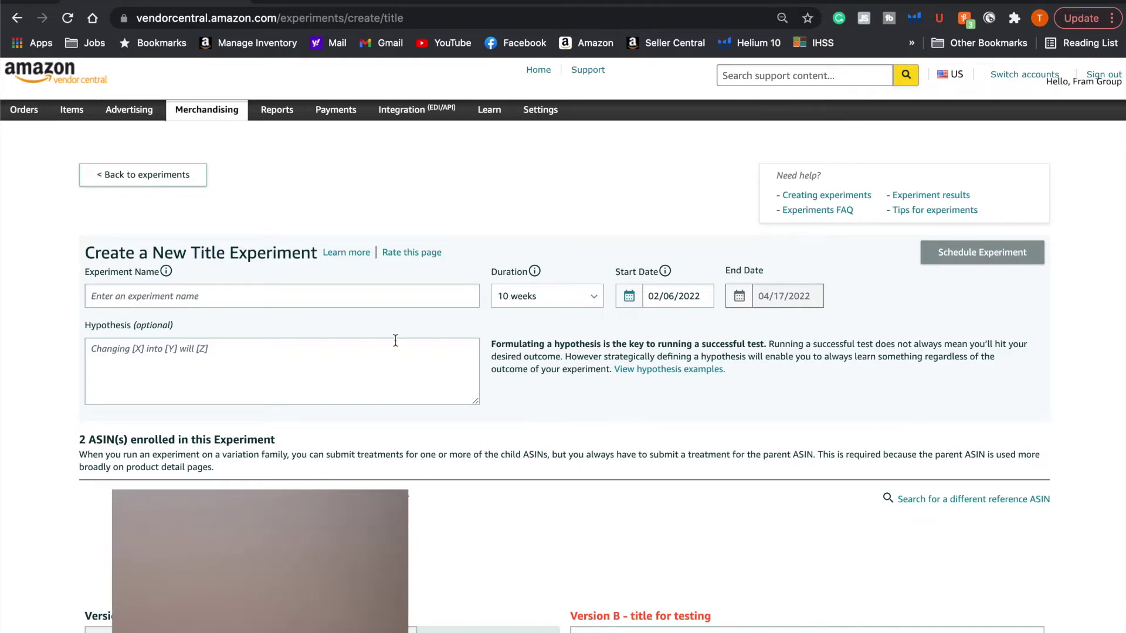
Step: Enter the experiment hypothesis "adding easy installation to the end of my title will increase my glance views for my product."
left_click(302, 392)
type("a")
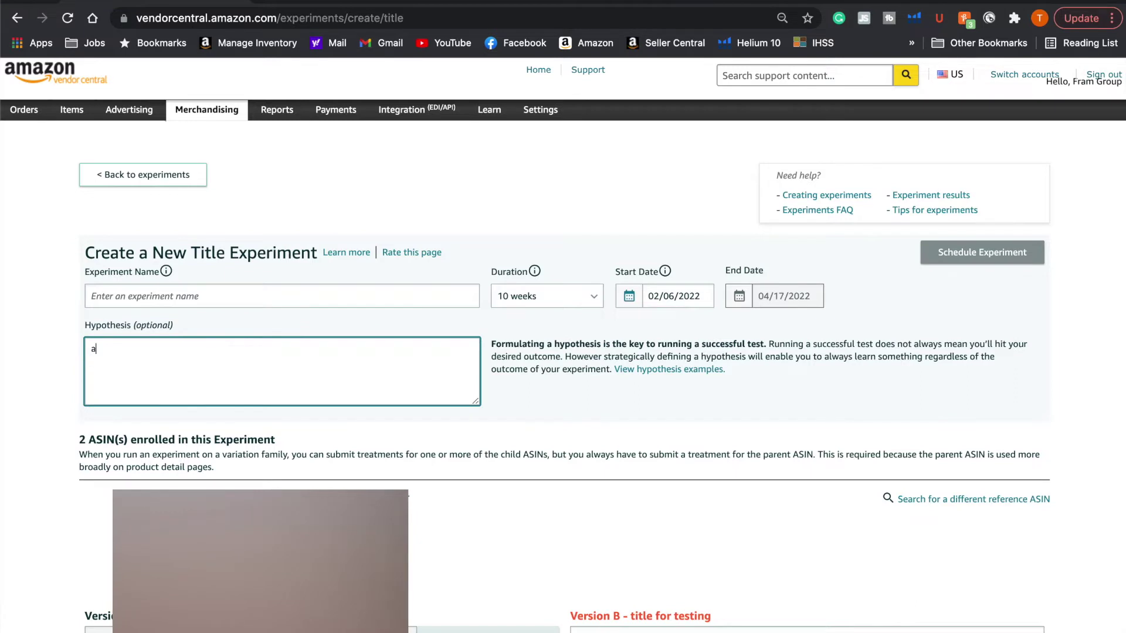
type("dding easy ")
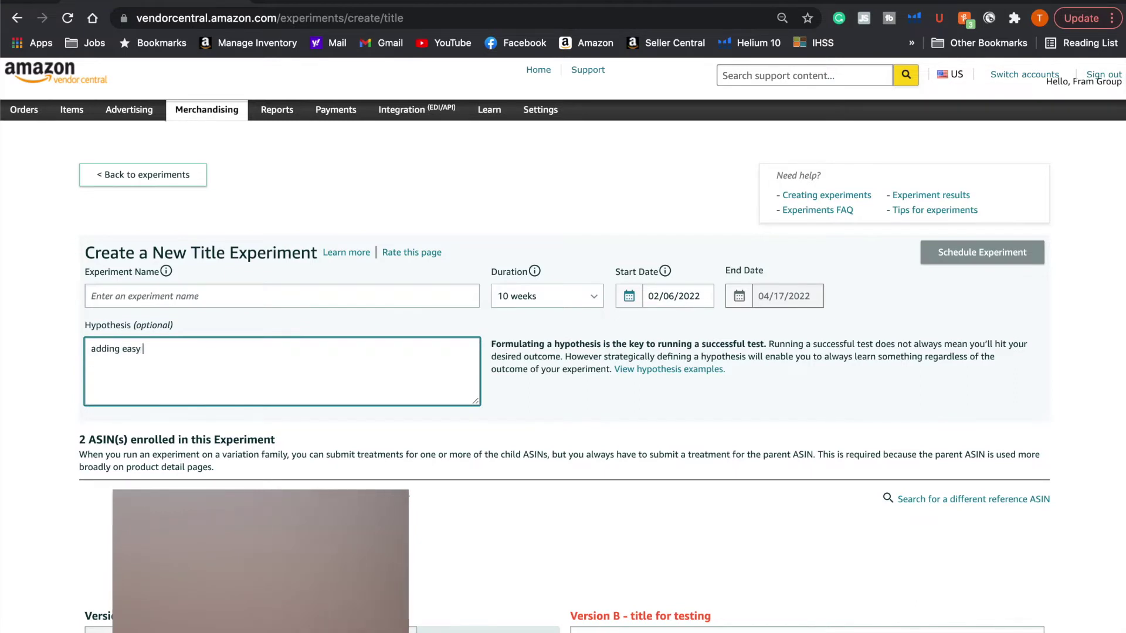
type("installation to t")
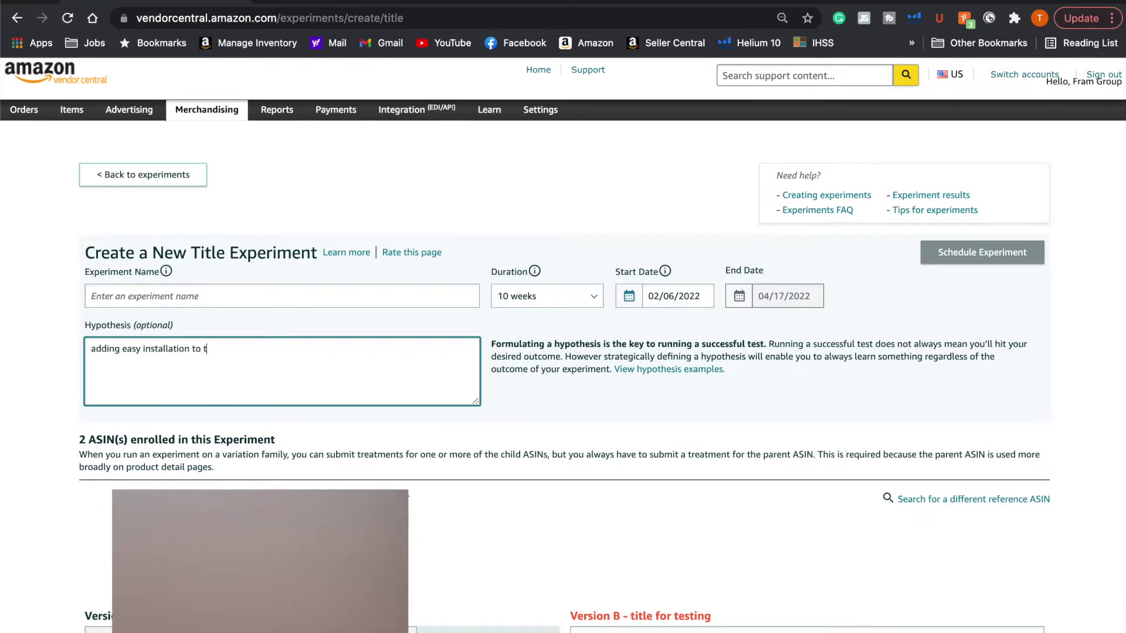
type("he end of mmy i")
key("BackSpace")
key("BackSpace")
key("BackSpace")
key("BackSpace")
key("BackSpace")
type("my title ")
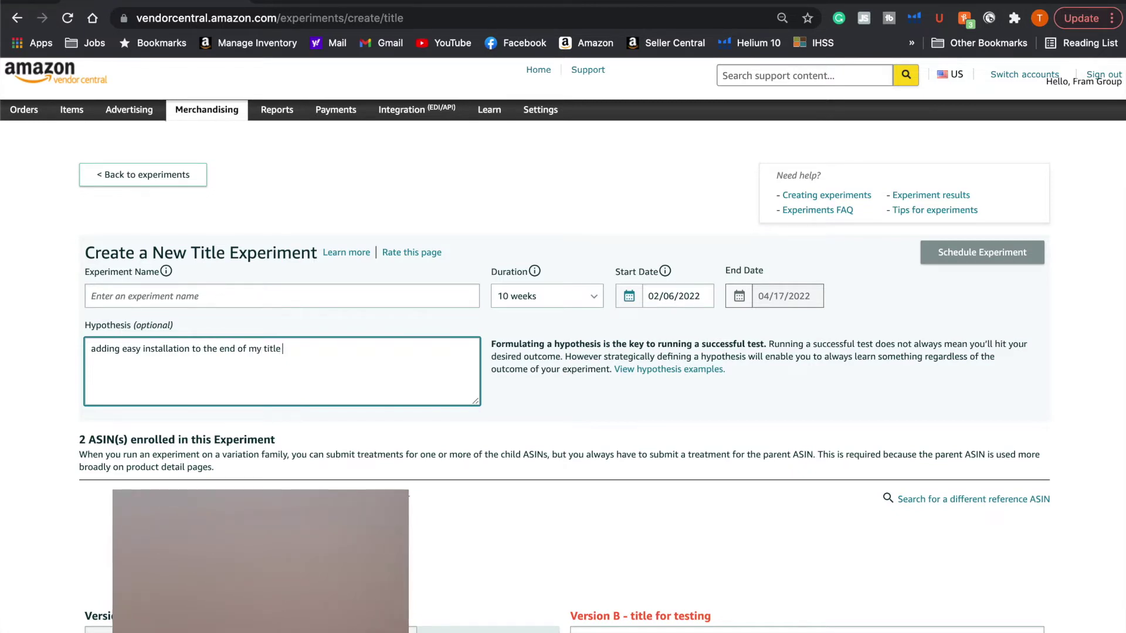
type("will increase my glance views for my produ")
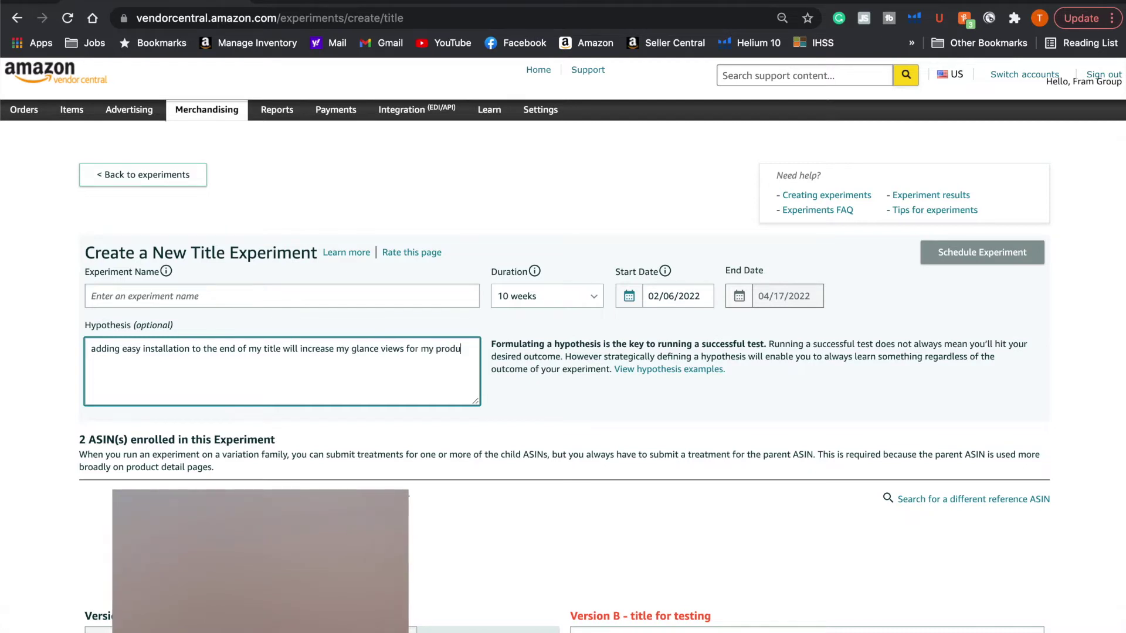
type("ct.")
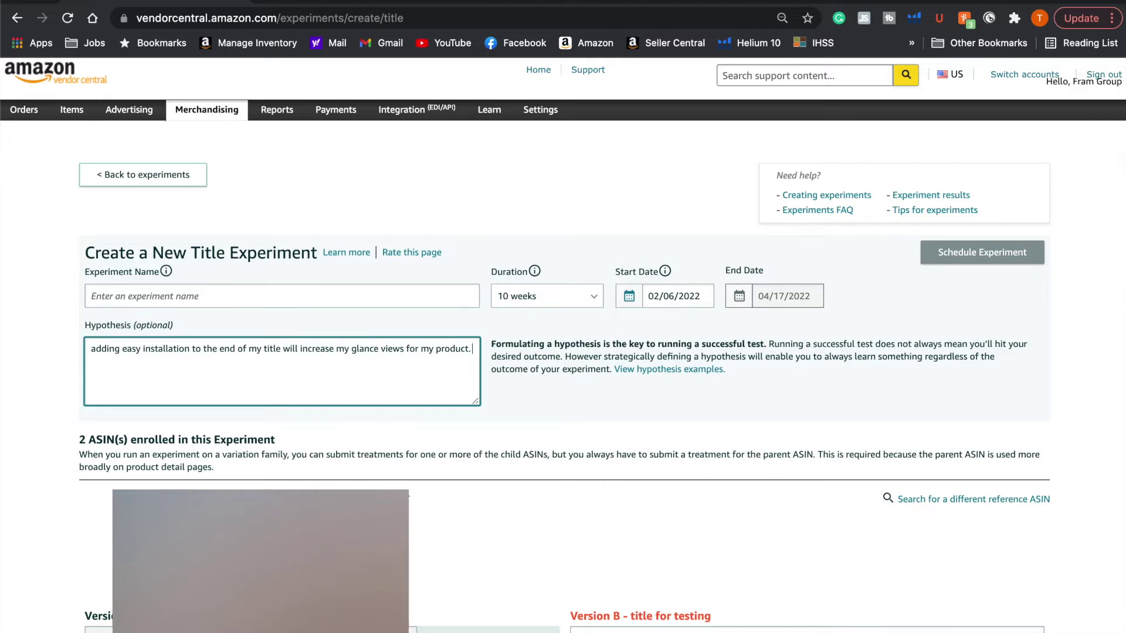
Step: Review the "glance views" wording in the hypothesis and the Version B title fields for the enrolled ASINs
left_click_drag(351, 349, 407, 350)
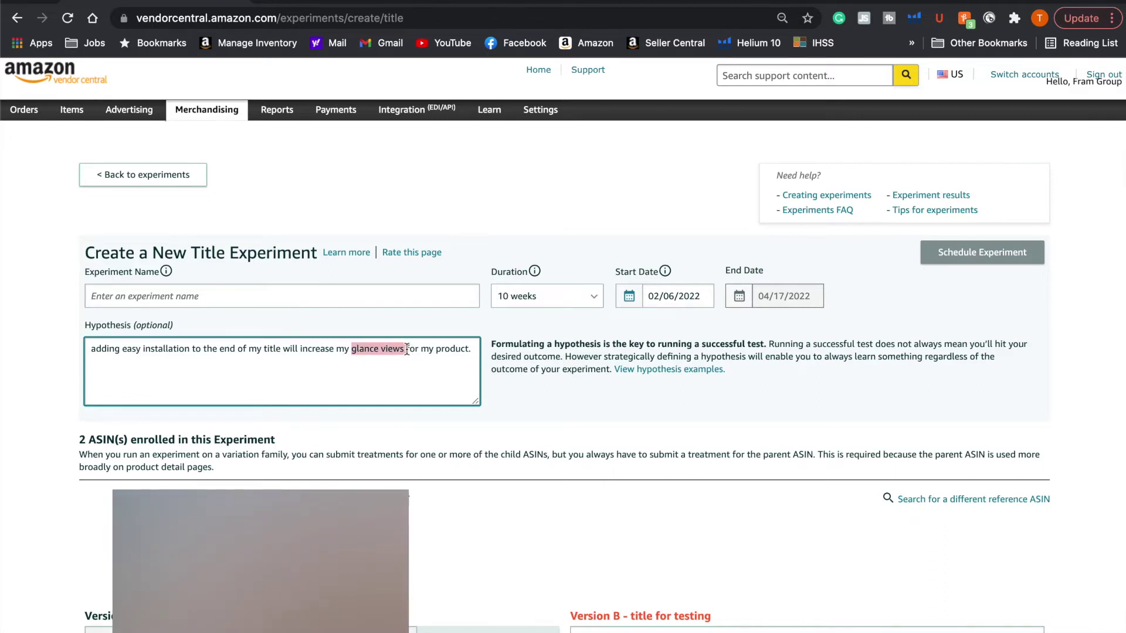
scroll(407, 390, "down", 3)
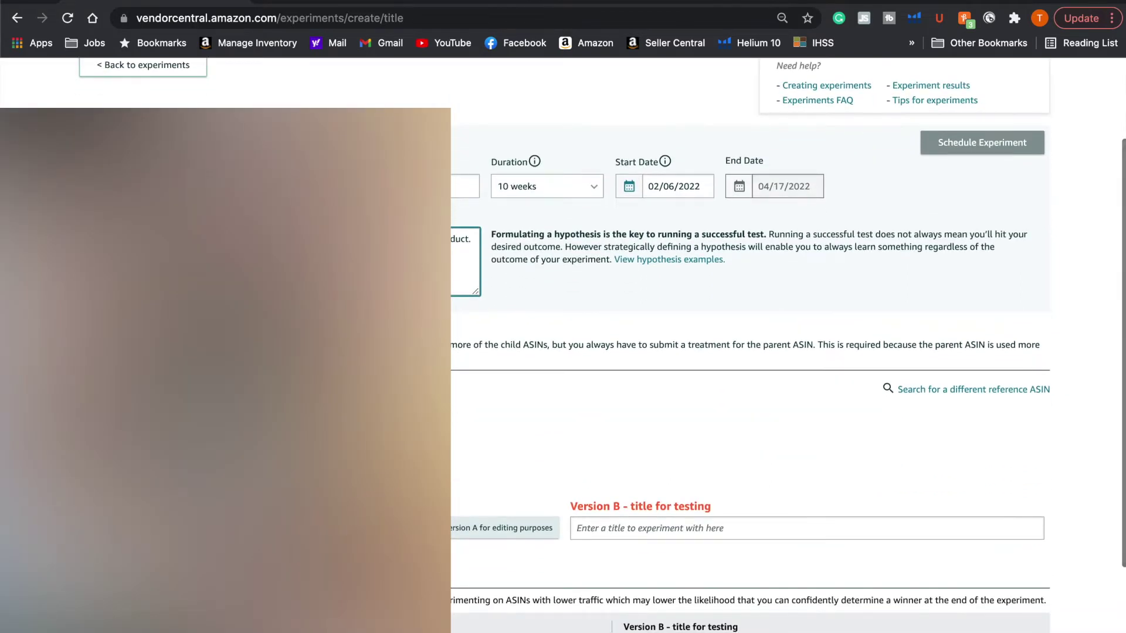
scroll(786, 353, "down", 1)
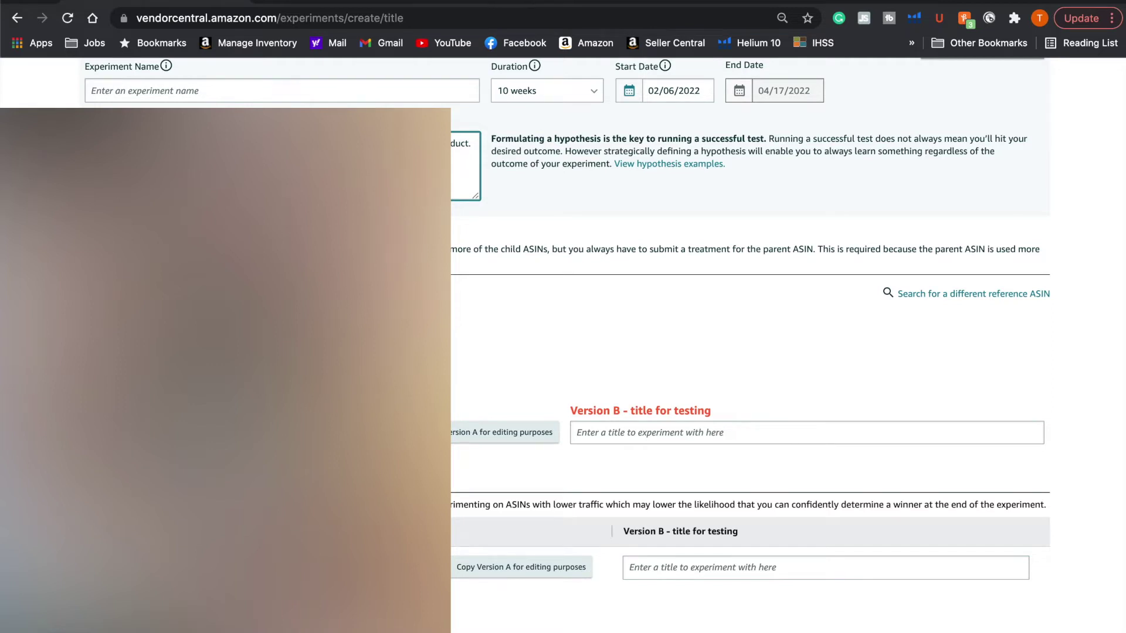
left_click(618, 432)
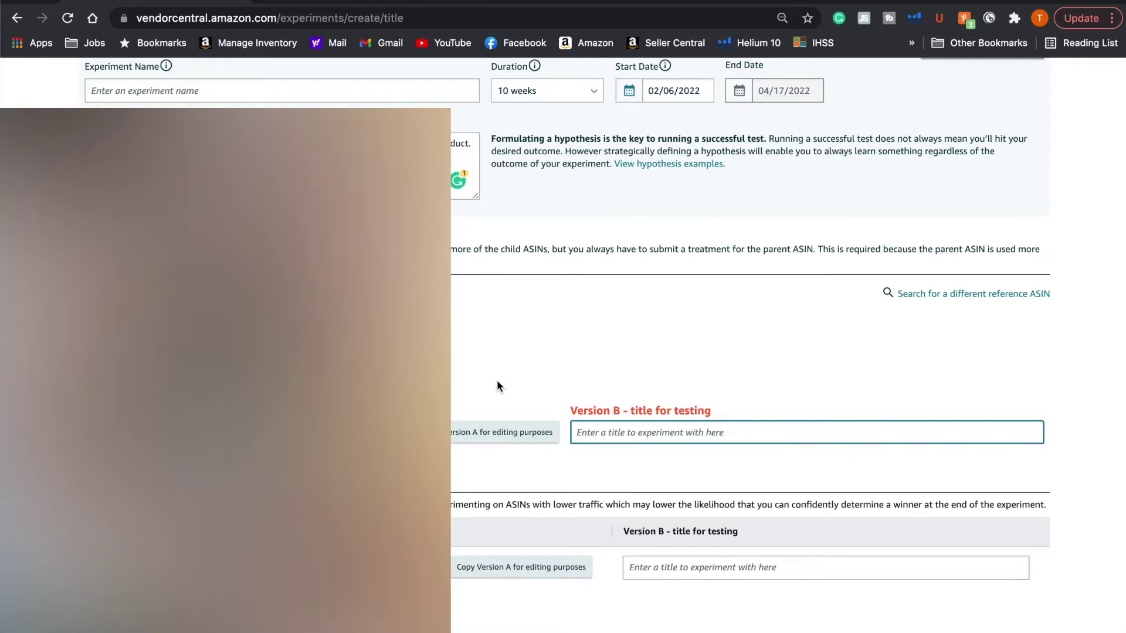
scroll(513, 292, "up", 3)
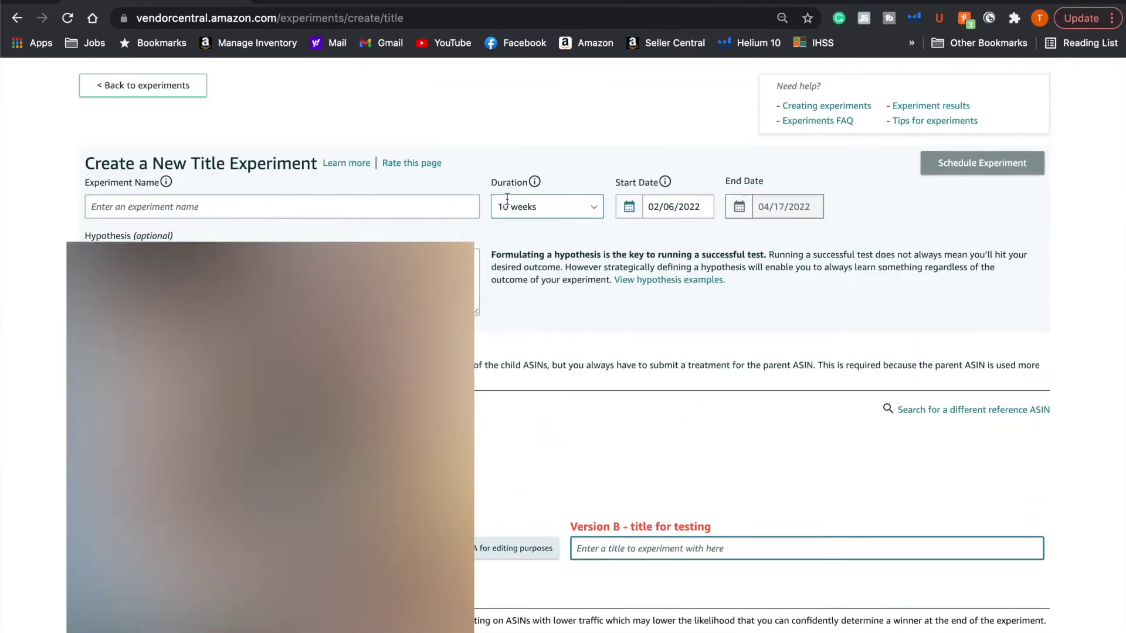
scroll(704, 369, "down", 3)
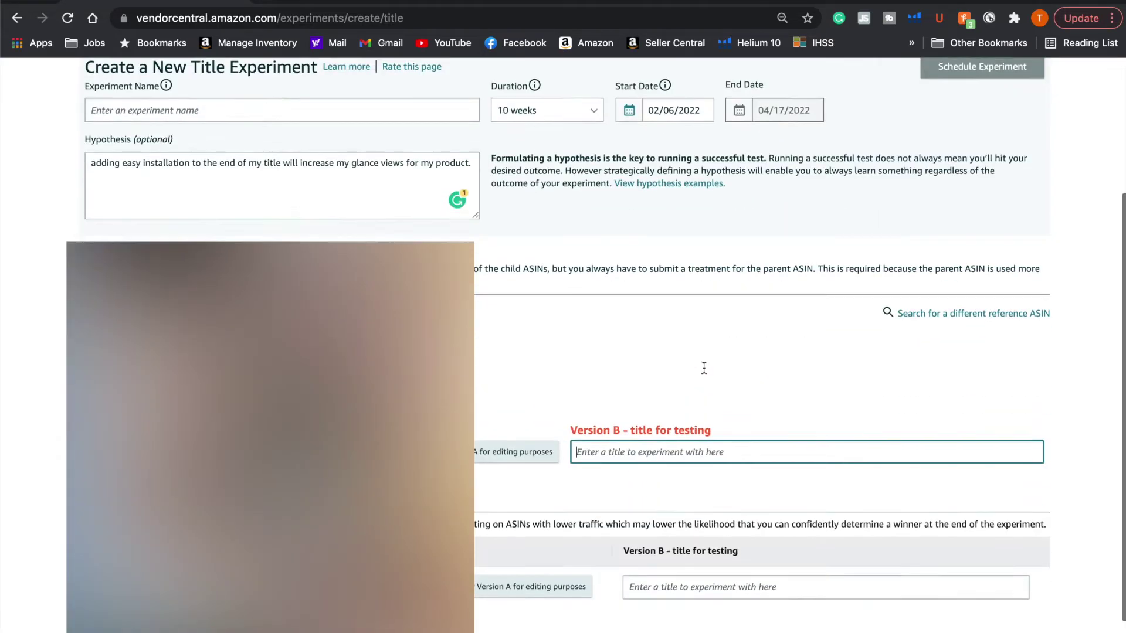
scroll(704, 373, "up", 3)
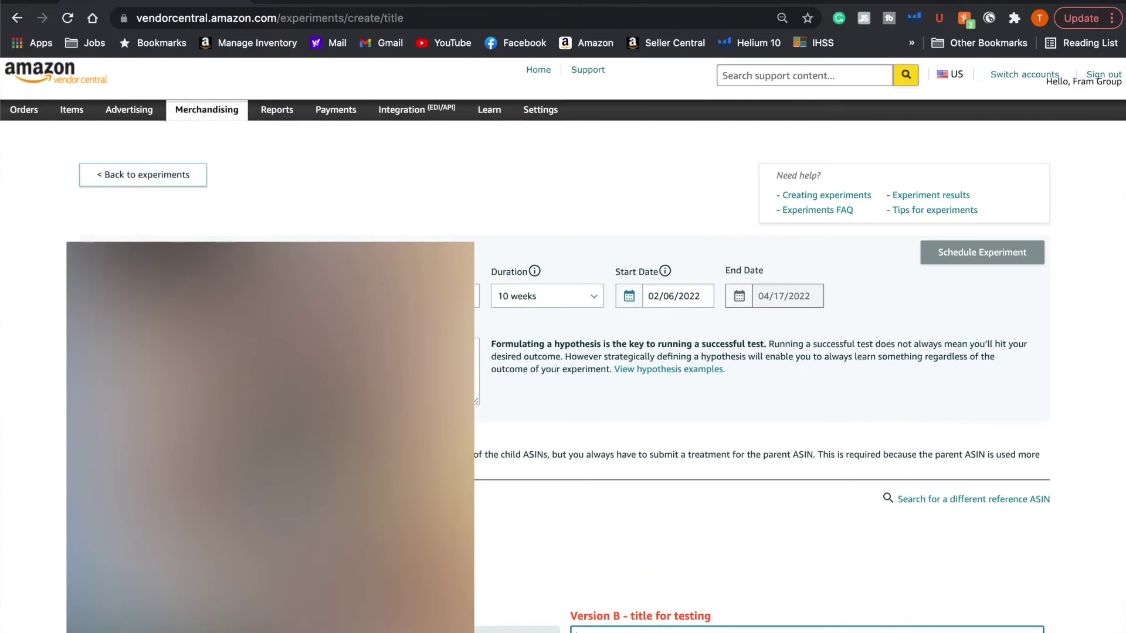
Step: Look over the available duration options for the title experiment
left_click(546, 300)
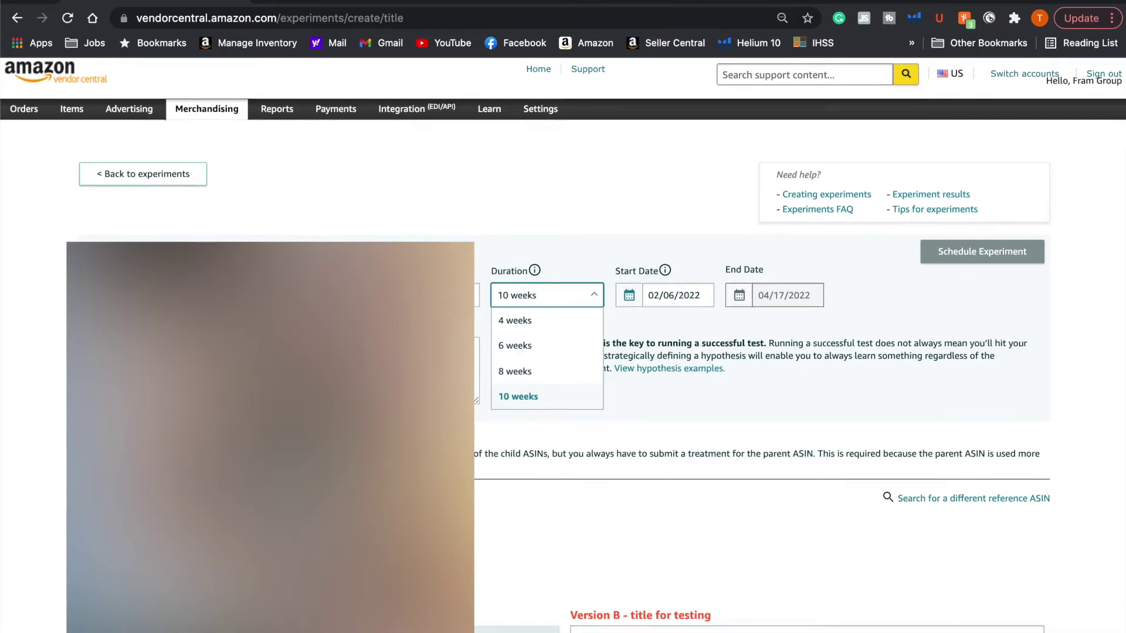
scroll(763, 352, "down", 2)
scroll(763, 352, "up", 2)
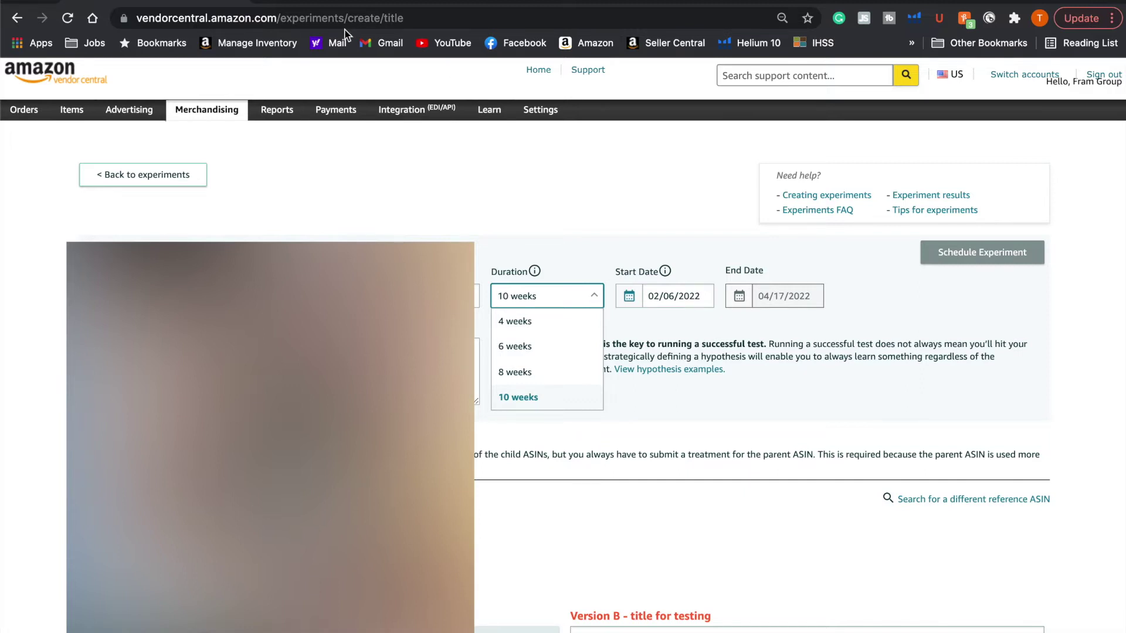
left_click(266, 3)
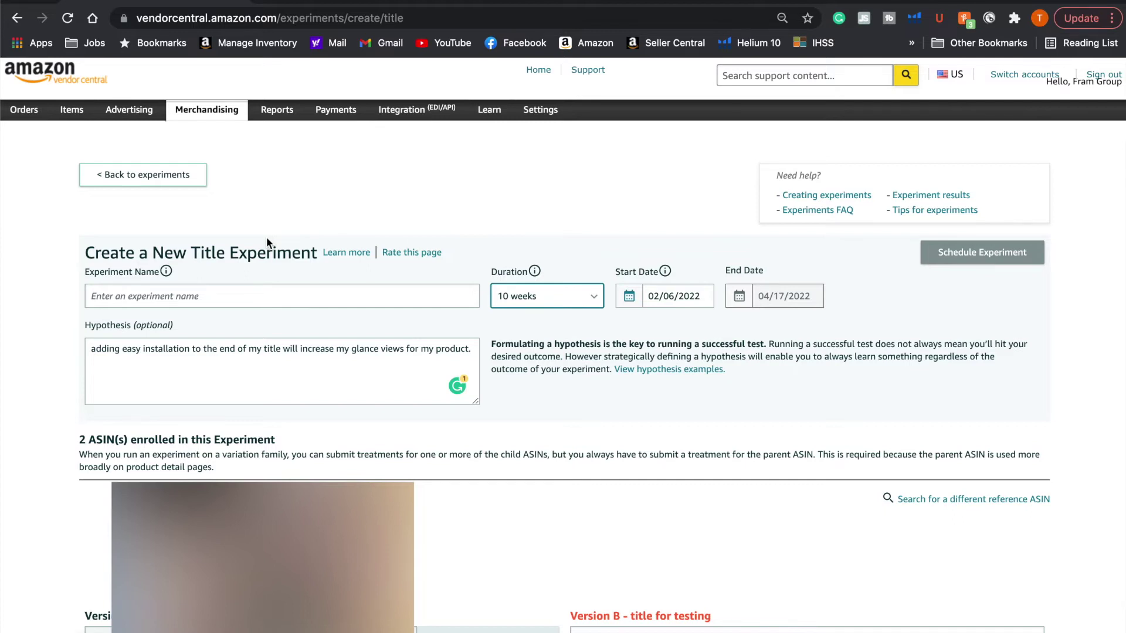
Step: View the Brand Analytics Snapshot dashboard, and return to the Vendor Central home page
mouse_move(276, 112)
left_click(283, 145)
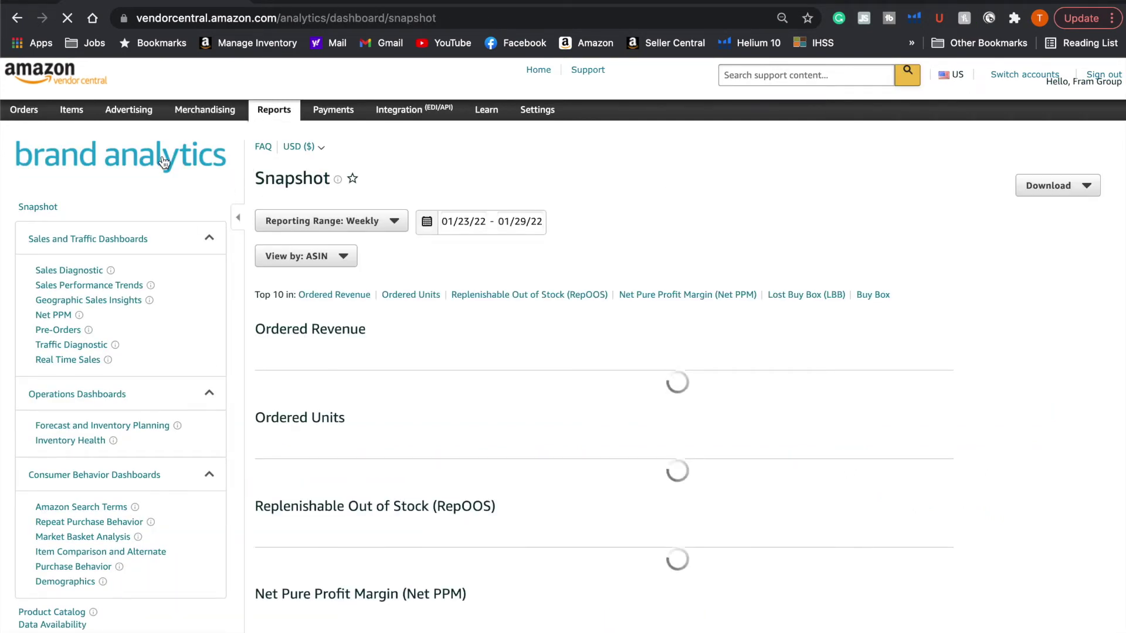
mouse_move(68, 110)
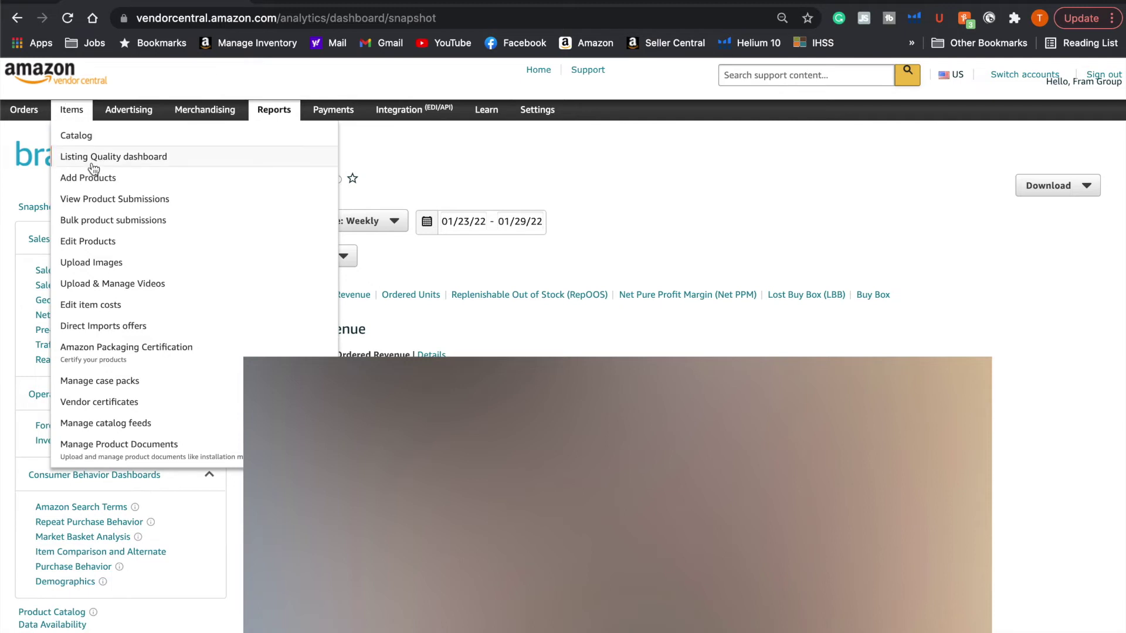
scroll(95, 167, "down", 3)
scroll(117, 130, "up", 3)
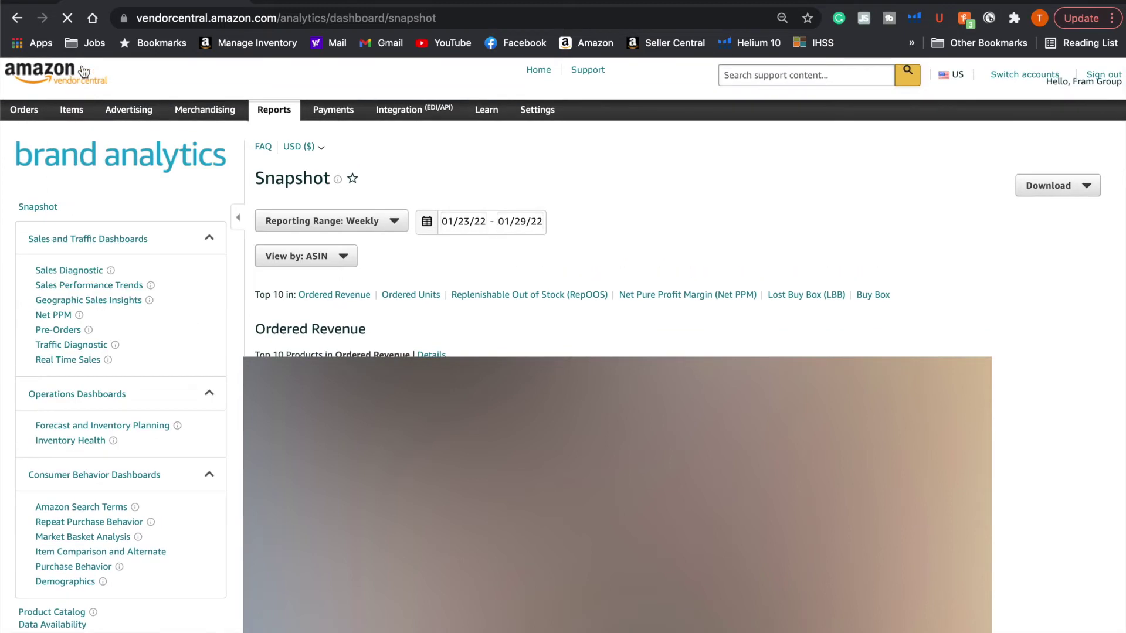
left_click(73, 80)
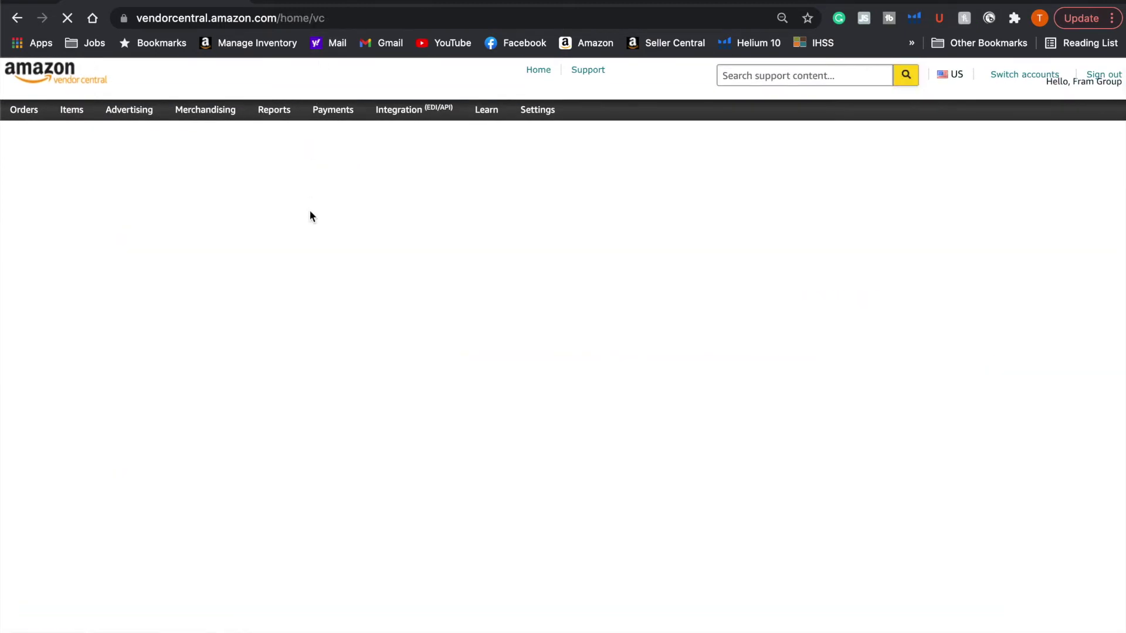